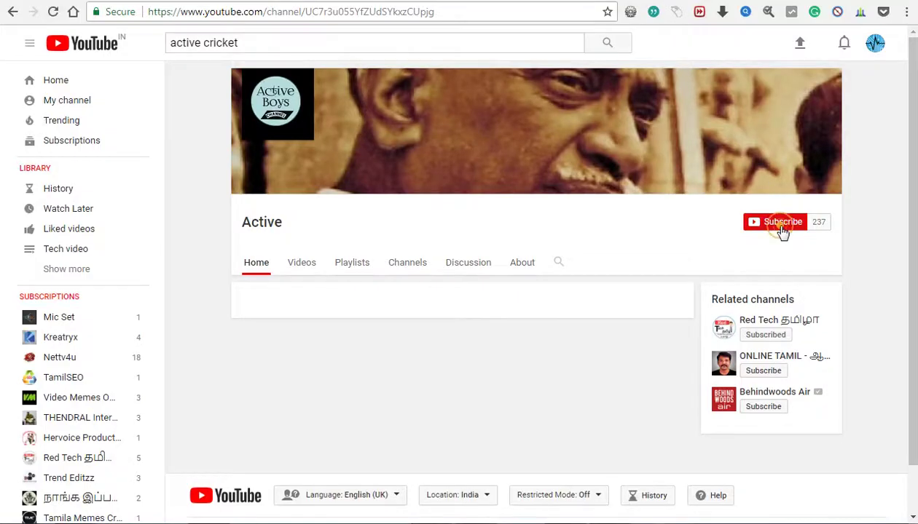
- Subscribe to the Active channel on YouTube with the red Subscribe button
left_click(782, 228)
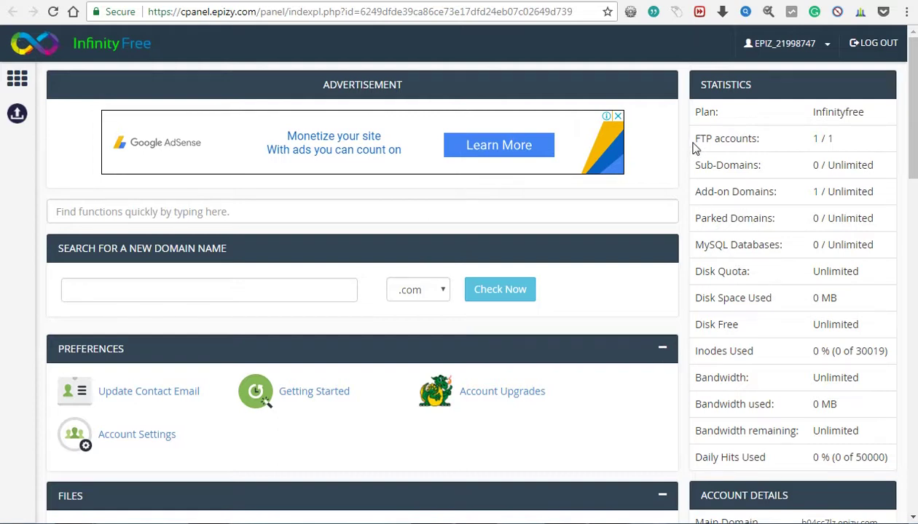
mouse_move(692, 107)
left_mouse_down()
mouse_move(795, 381)
mouse_move(794, 406)
left_mouse_up()
left_click(795, 406)
left_click(735, 216)
triple_click(721, 349)
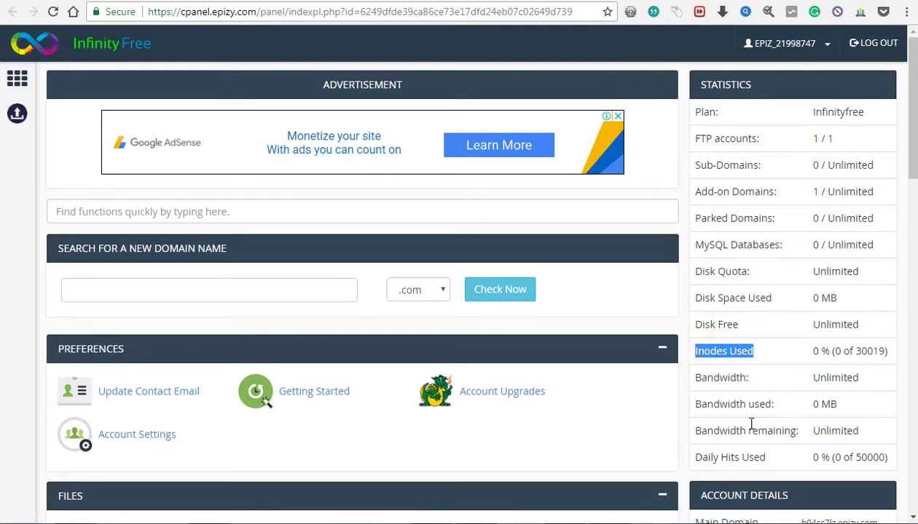
triple_click(735, 402)
left_click(737, 402)
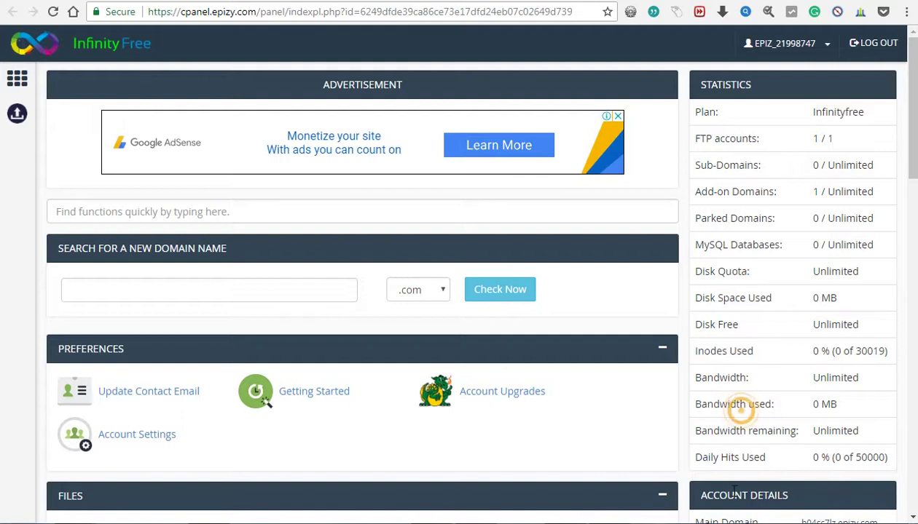
scroll(743, 453, "down", 3)
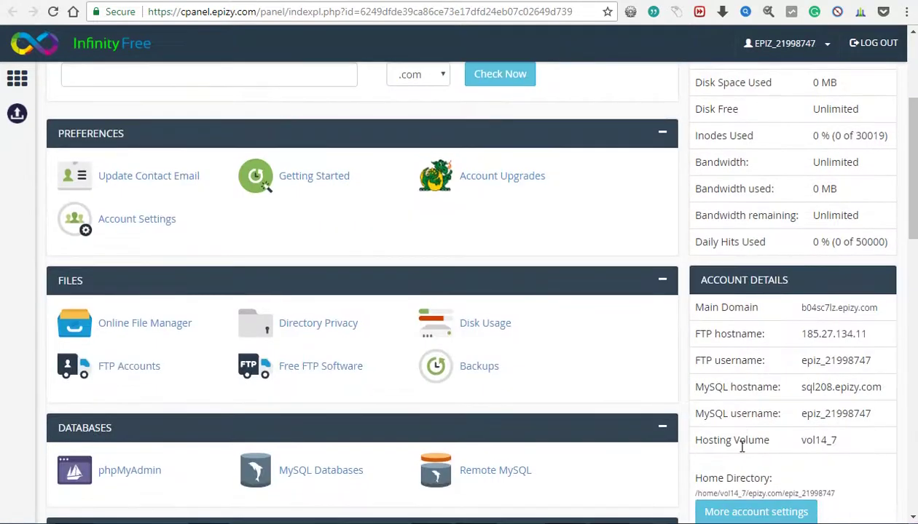
scroll(741, 444, "down", 3)
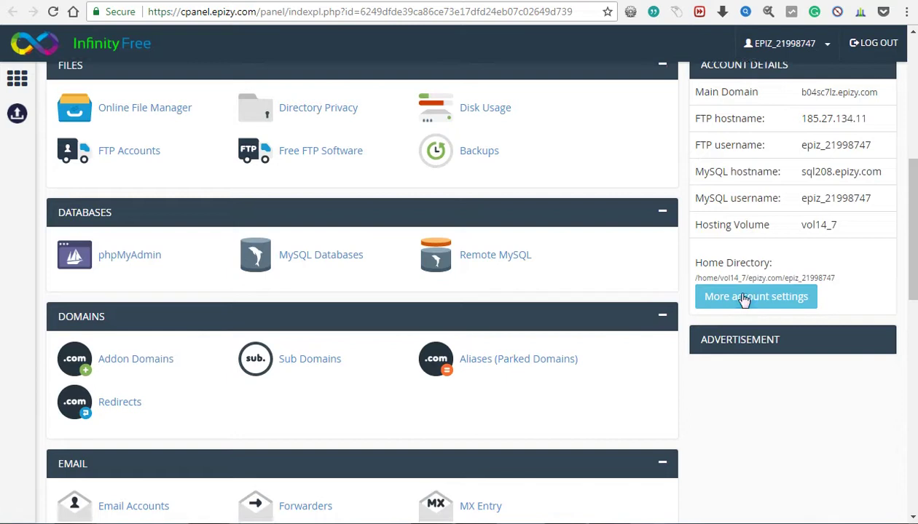
scroll(743, 301, "up", 3)
scroll(742, 300, "up", 3)
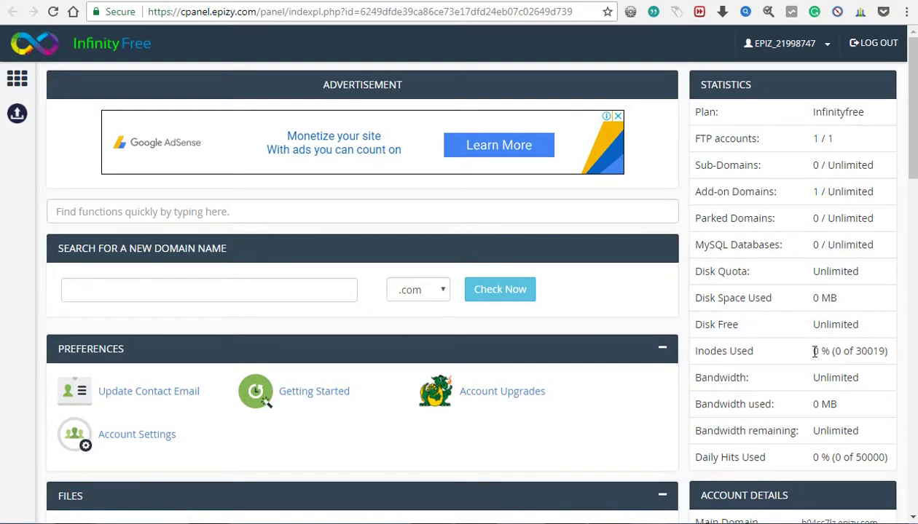
left_click_drag(814, 351, 888, 364)
left_click(837, 349)
triple_click(861, 349)
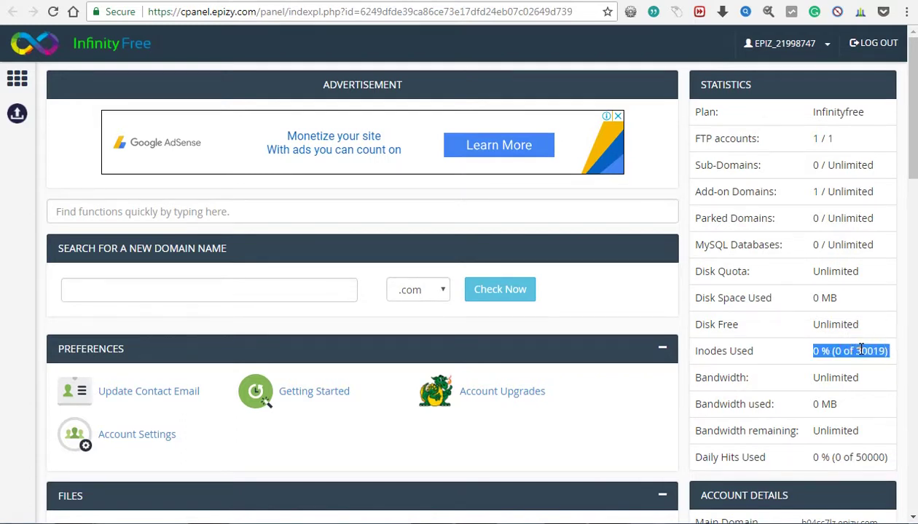
left_click(837, 351)
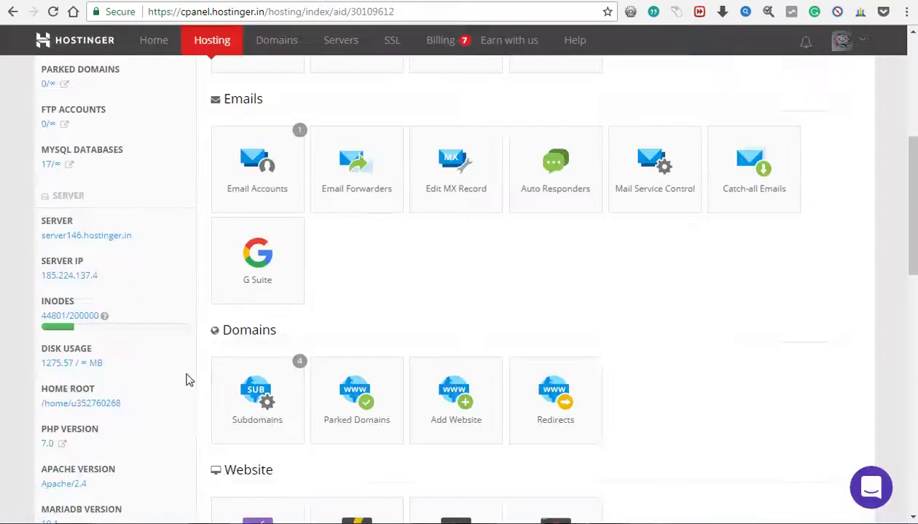
- Highlight the 44801/200000 inodes usage on the hosting page, then clear the highlight
left_click_drag(41, 315, 98, 315)
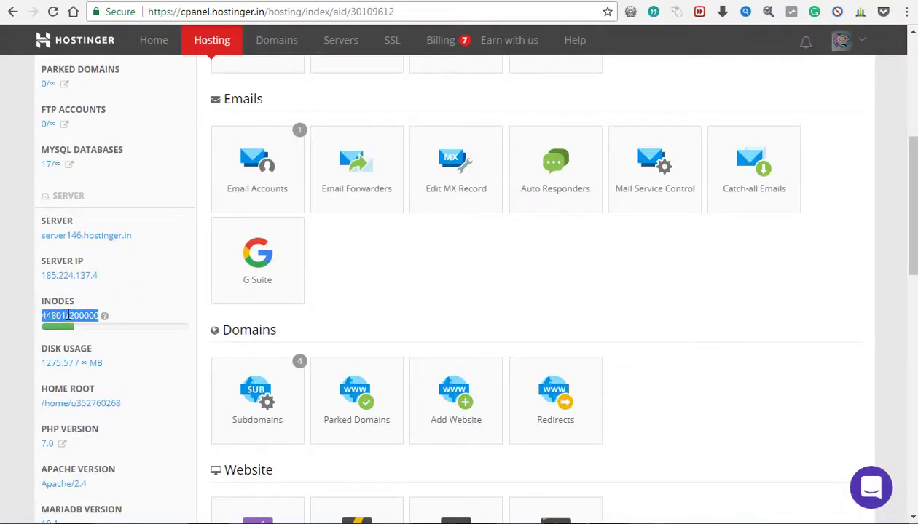
left_click(116, 294)
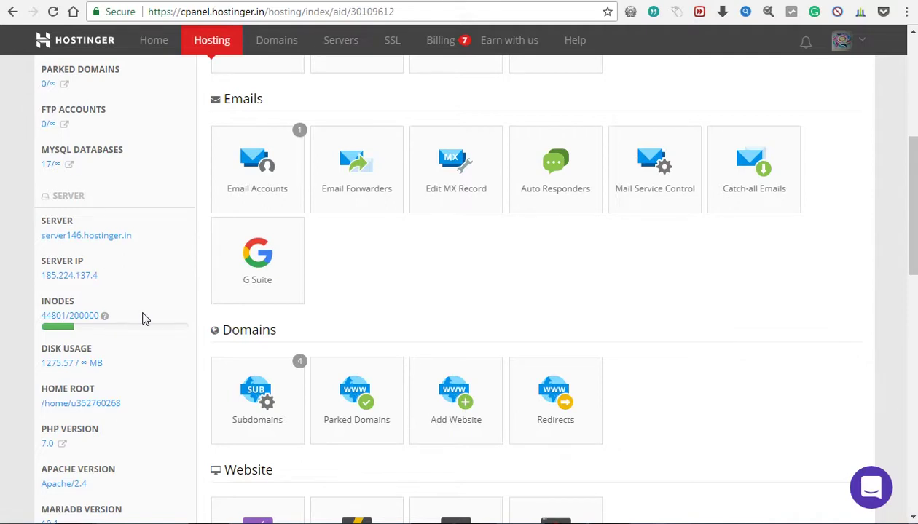
scroll(116, 292, "up", 2)
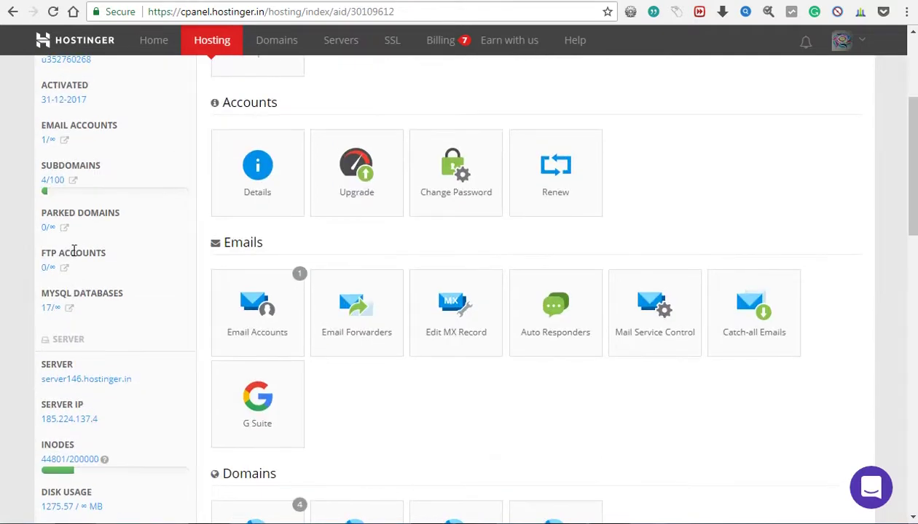
scroll(107, 233, "up", 2)
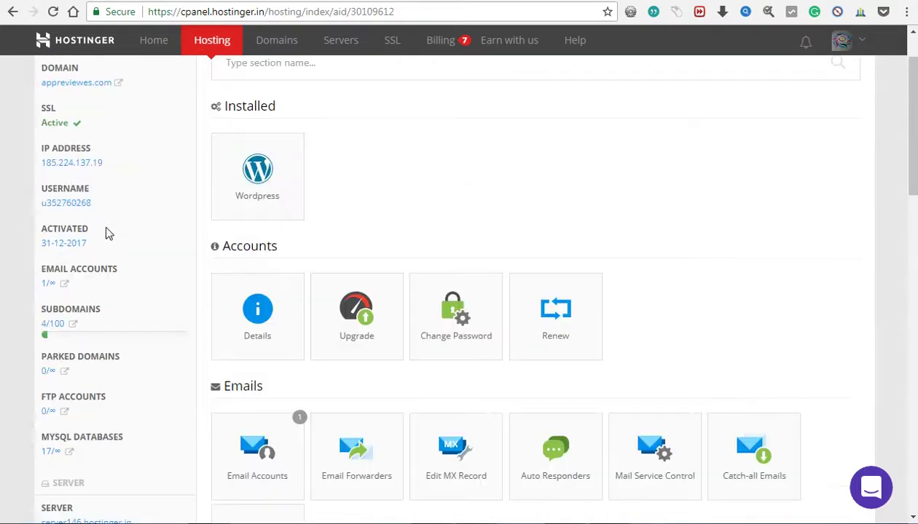
scroll(105, 233, "up", 1)
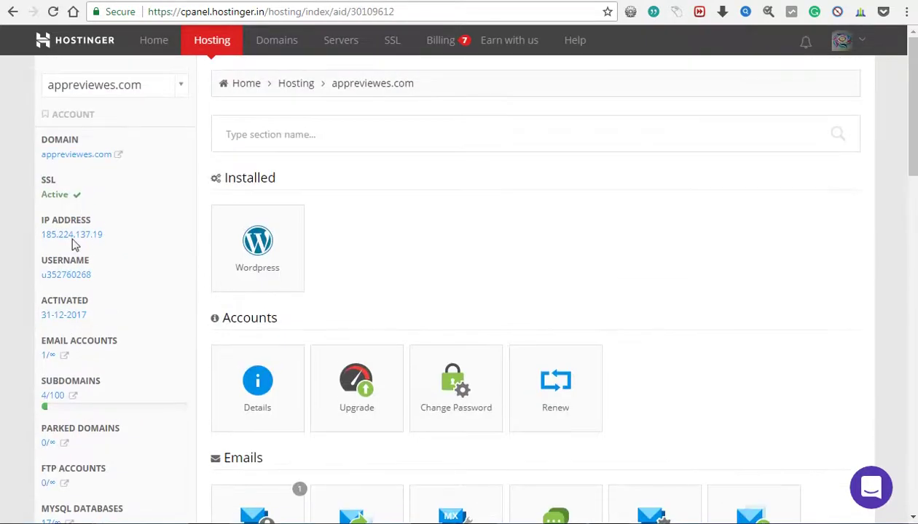
scroll(167, 333, "down", 6)
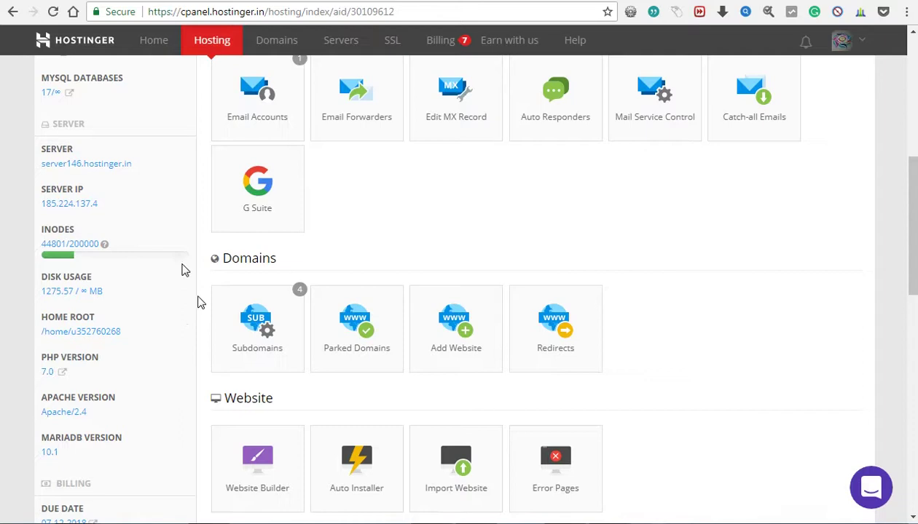
double_click(76, 244)
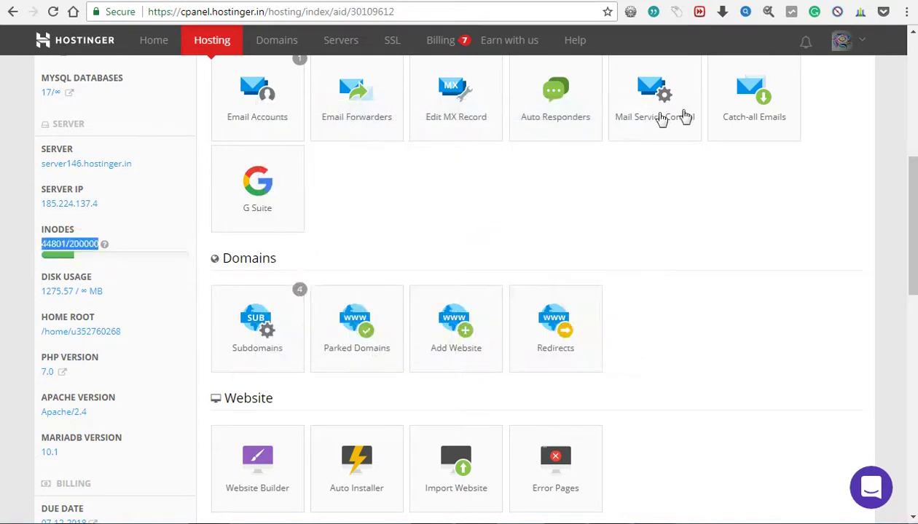
left_click(168, 293)
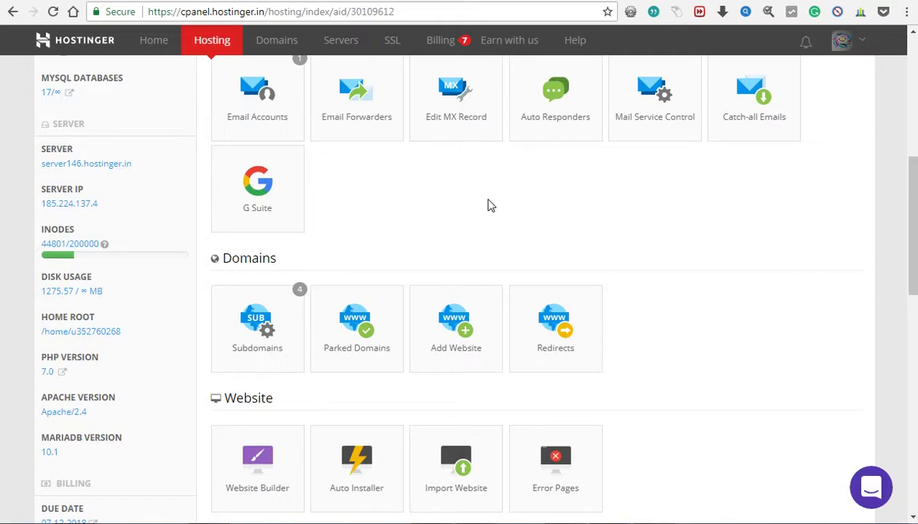
left_click(867, 495)
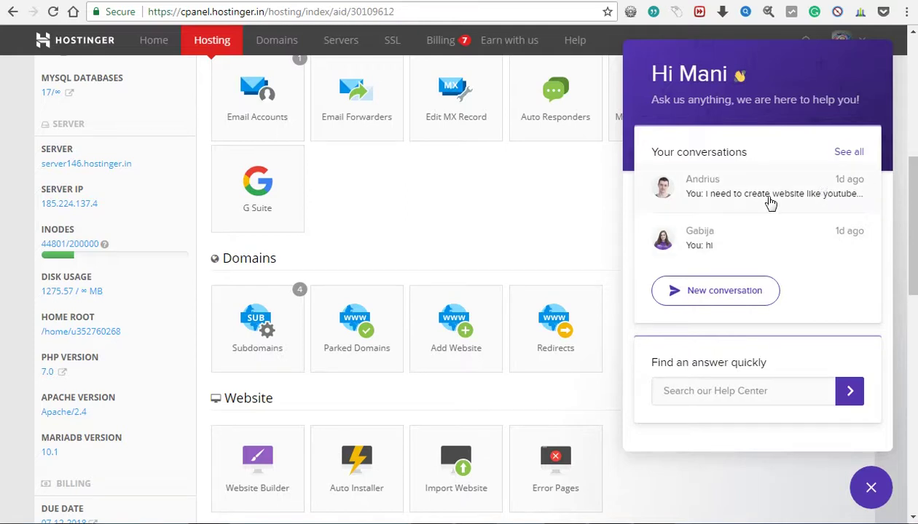
left_click(589, 212)
left_click(871, 489)
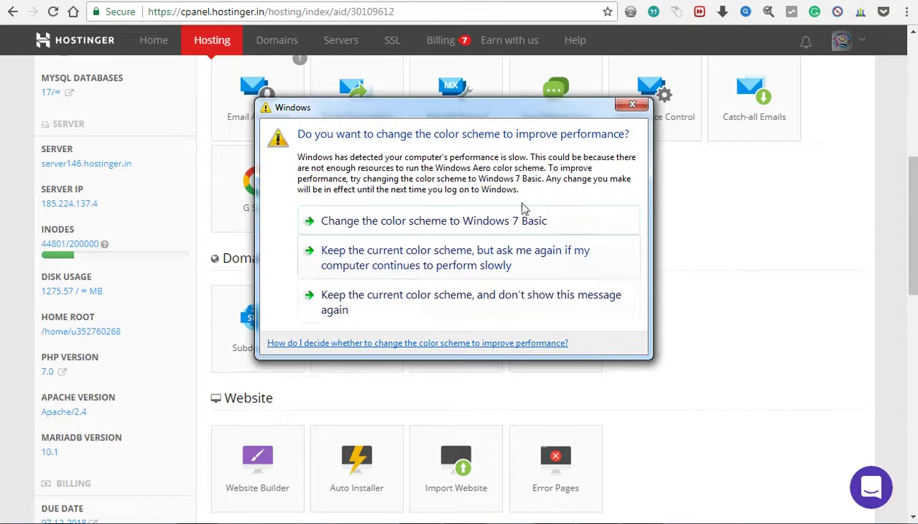
- Keep the current colour scheme and stop Windows from showing this warning again
left_click(372, 304)
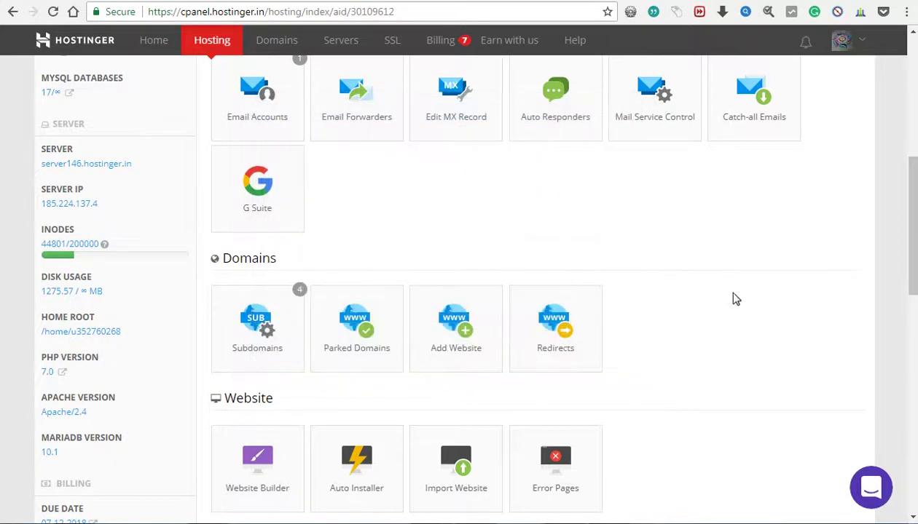